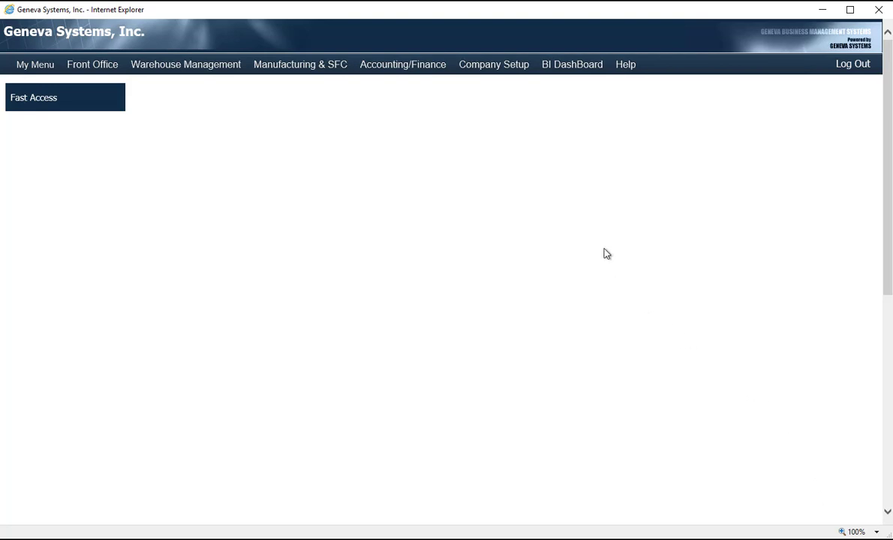
Step: Open the Import Utility from the company setup tables and download the data import template
{"action": "left_click", "coordinate": [486, 66]}
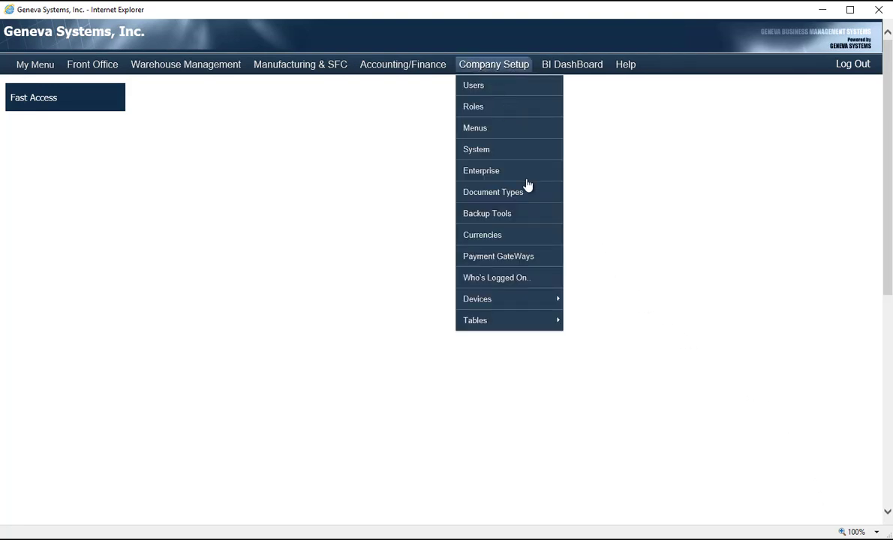
{"action": "mouse_move", "coordinate": [521, 321]}
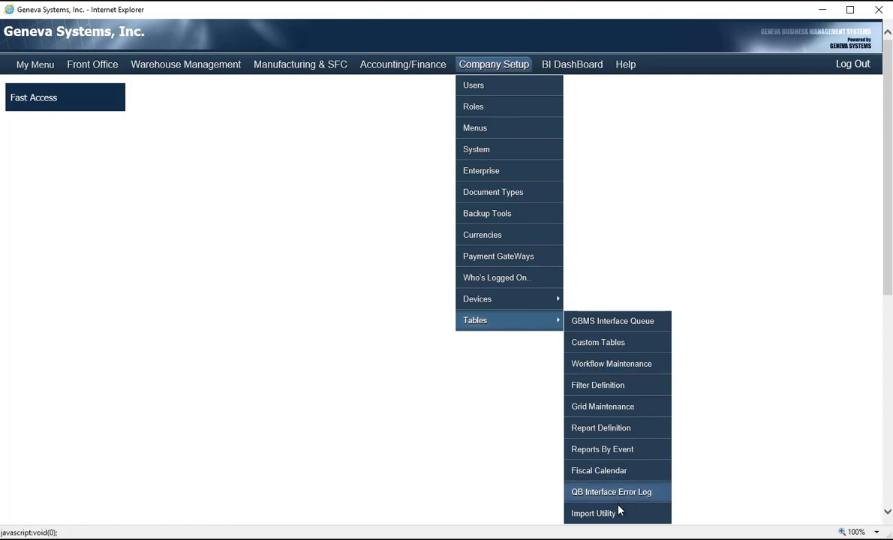
{"action": "left_click", "coordinate": [593, 514]}
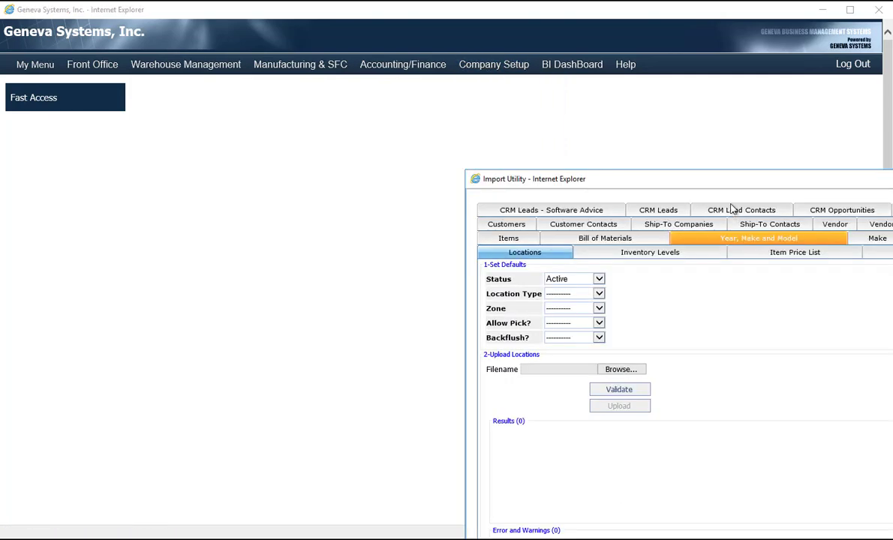
{"action": "left_click_drag", "start_coordinate": [705, 177], "coordinate": [416, 25]}
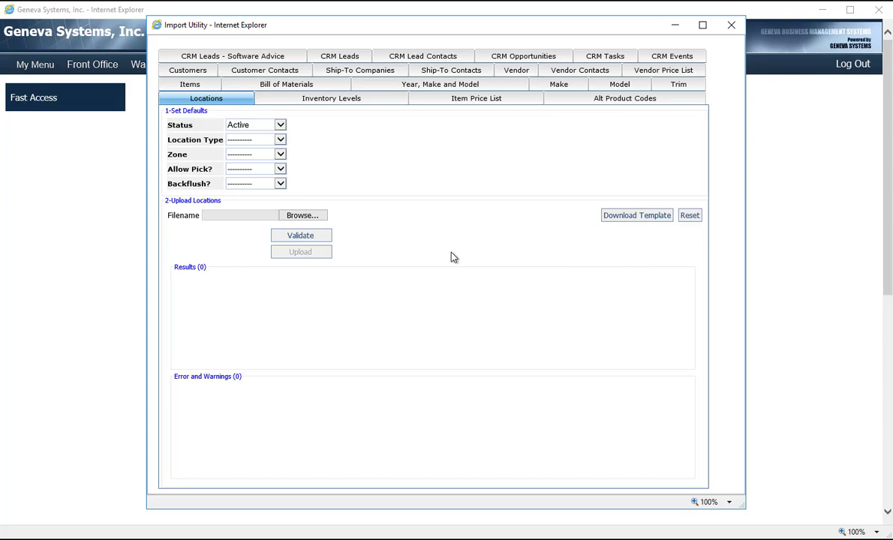
{"action": "left_click", "coordinate": [637, 216]}
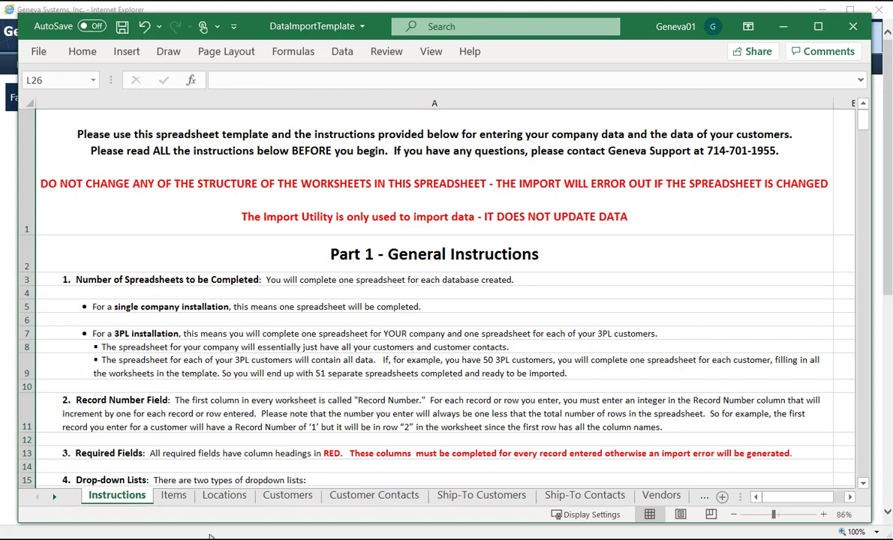
Step: On the Items sheet, read the Item Category column note and review the allowed Item Type values for the first record
{"action": "left_click", "coordinate": [174, 496]}
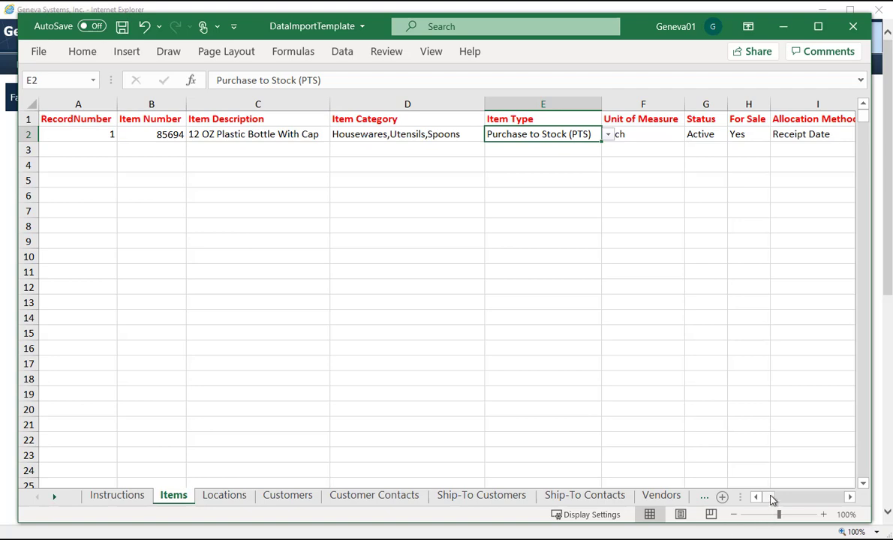
{"action": "mouse_move", "coordinate": [770, 497]}
{"action": "left_mouse_down"}
{"action": "mouse_move", "coordinate": [845, 502]}
{"action": "mouse_move", "coordinate": [761, 497]}
{"action": "left_mouse_up"}
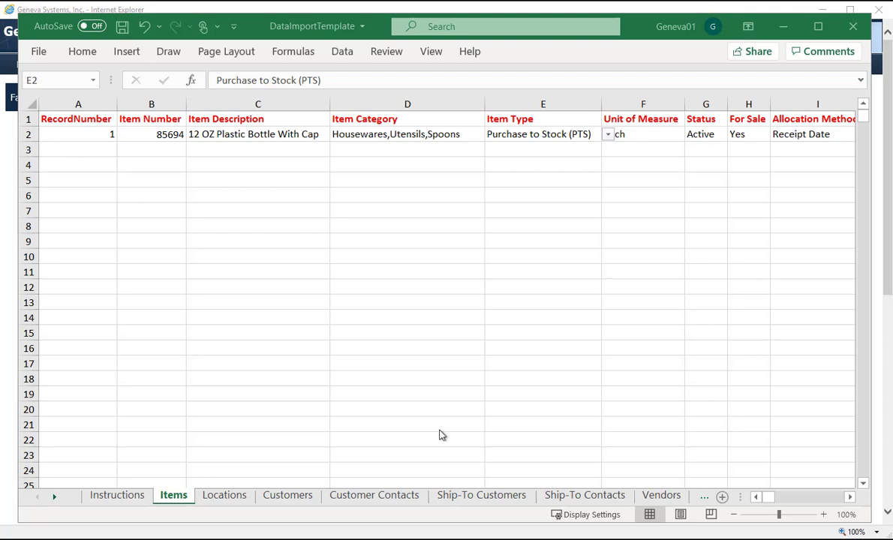
{"action": "left_click", "coordinate": [420, 119]}
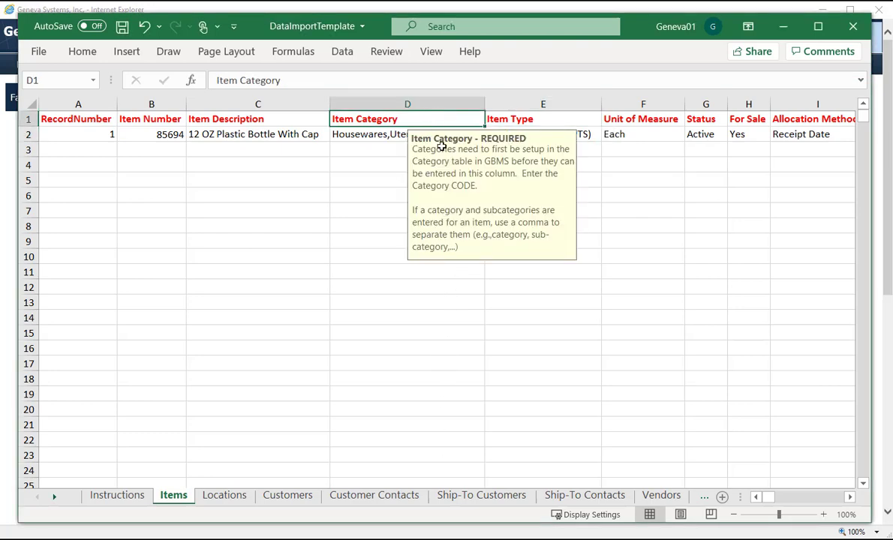
{"action": "left_click", "coordinate": [456, 423]}
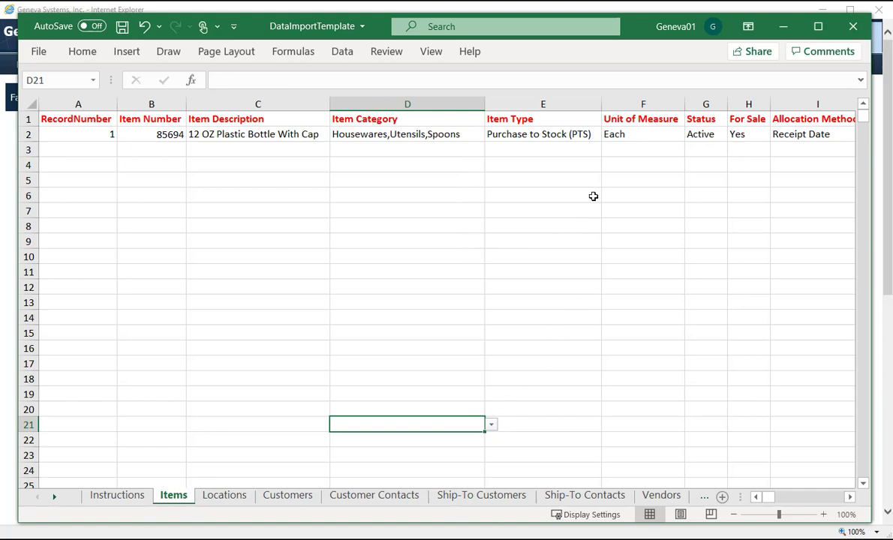
{"action": "left_click", "coordinate": [588, 134]}
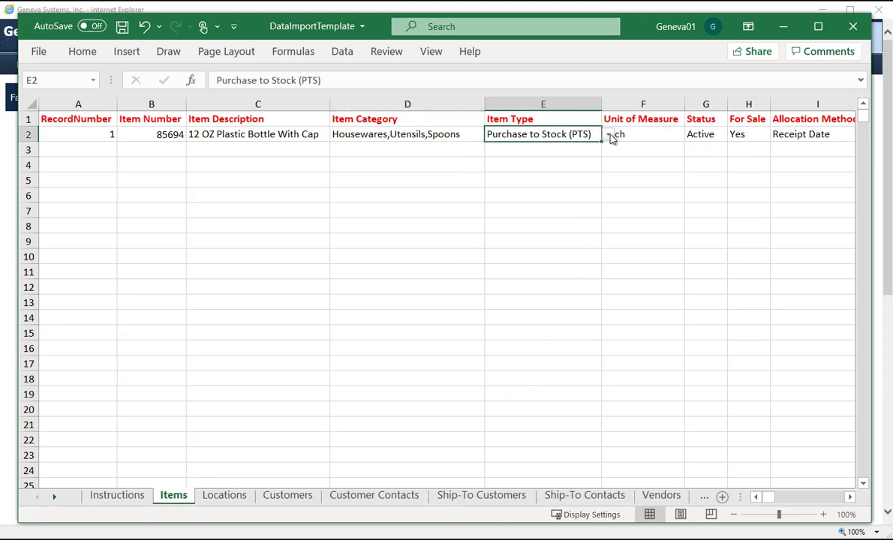
{"action": "left_click", "coordinate": [609, 135]}
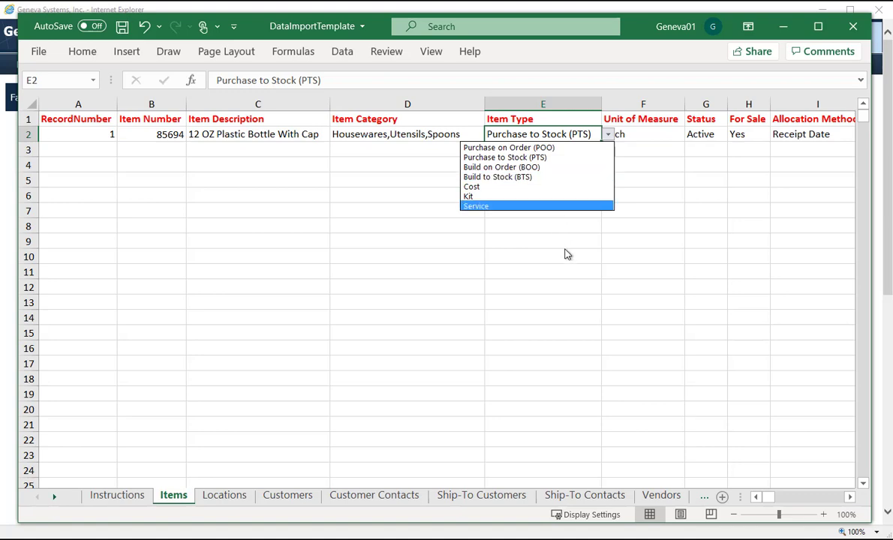
{"action": "key", "text": "Escape"}
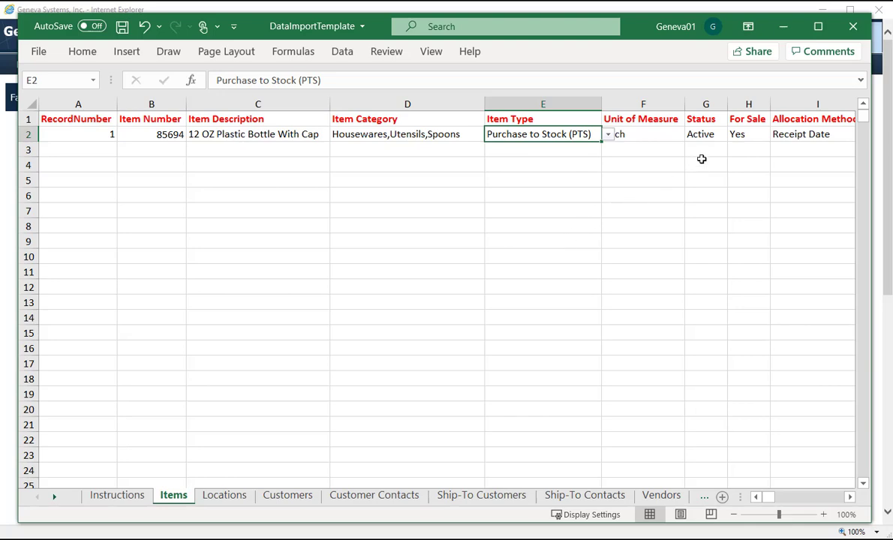
Step: Review the allowed values of the Status and For Sale columns on the Items sheet
{"action": "left_click", "coordinate": [708, 135]}
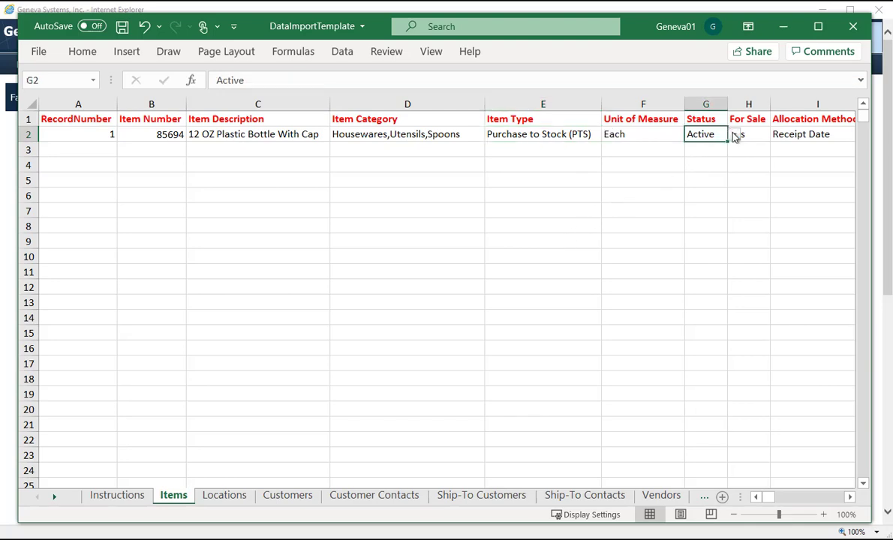
{"action": "left_click", "coordinate": [734, 135]}
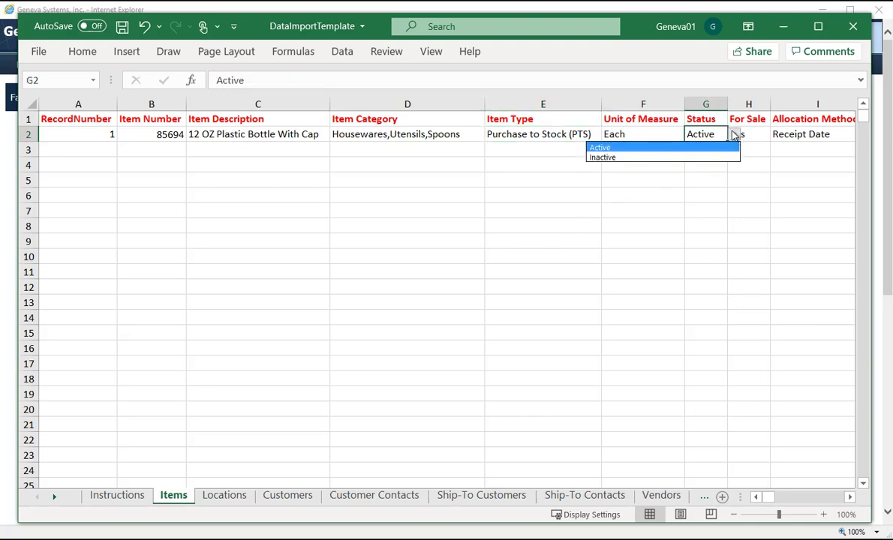
{"action": "left_click", "coordinate": [753, 152]}
{"action": "left_click", "coordinate": [753, 152]}
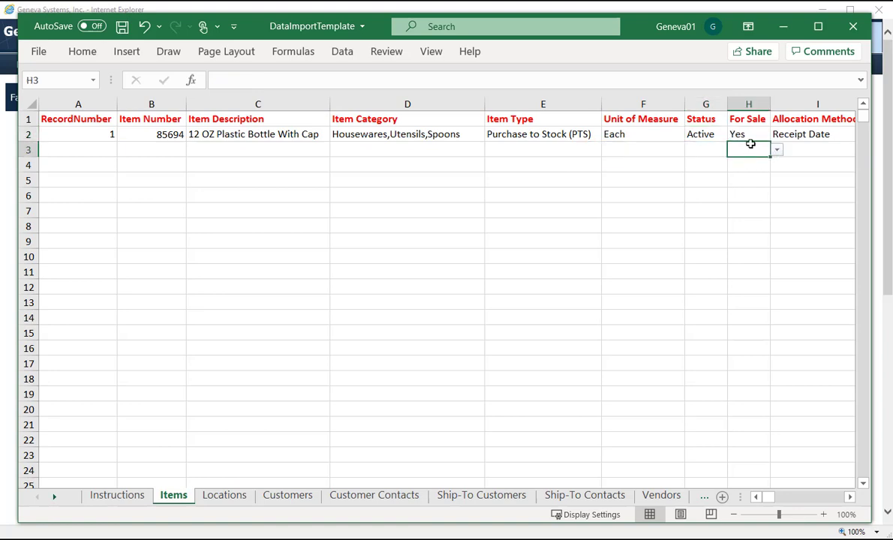
{"action": "left_click", "coordinate": [776, 152]}
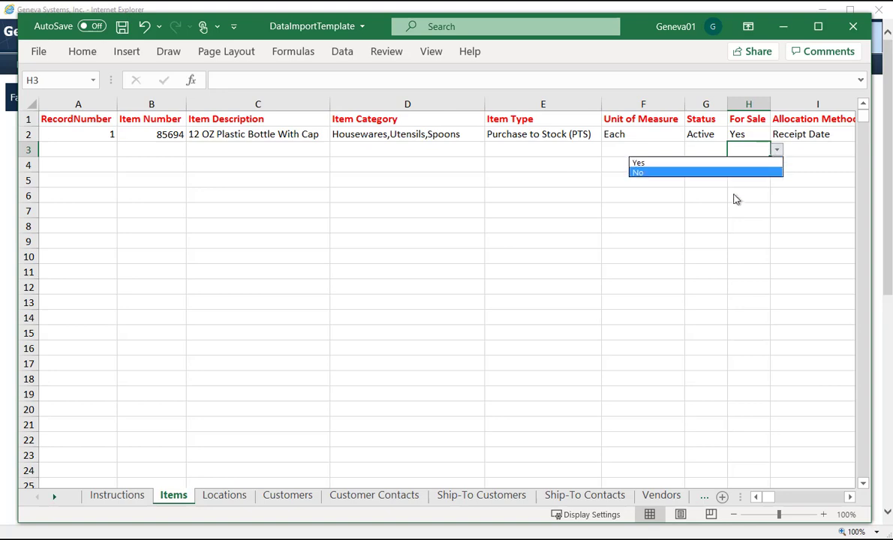
{"action": "key", "text": "Escape"}
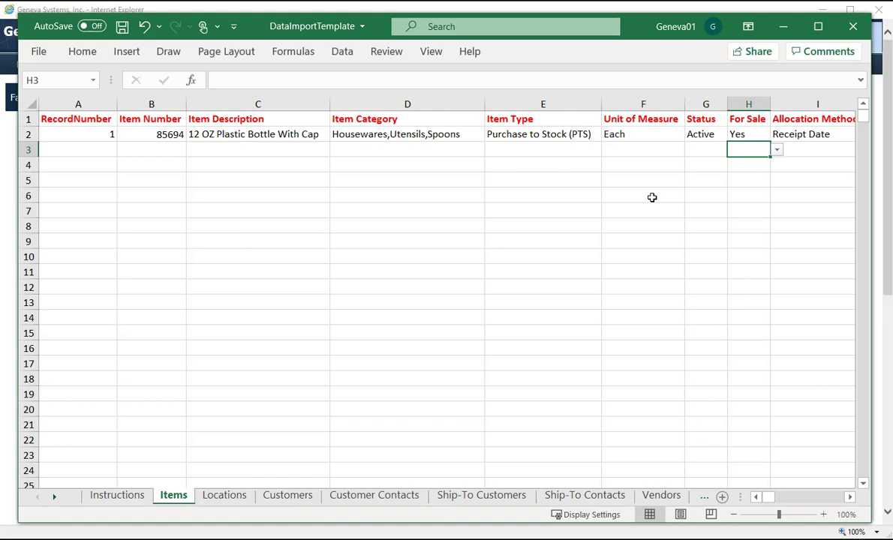
Step: Save the data import template workbook and close it
{"action": "key", "text": "ctrl+s"}
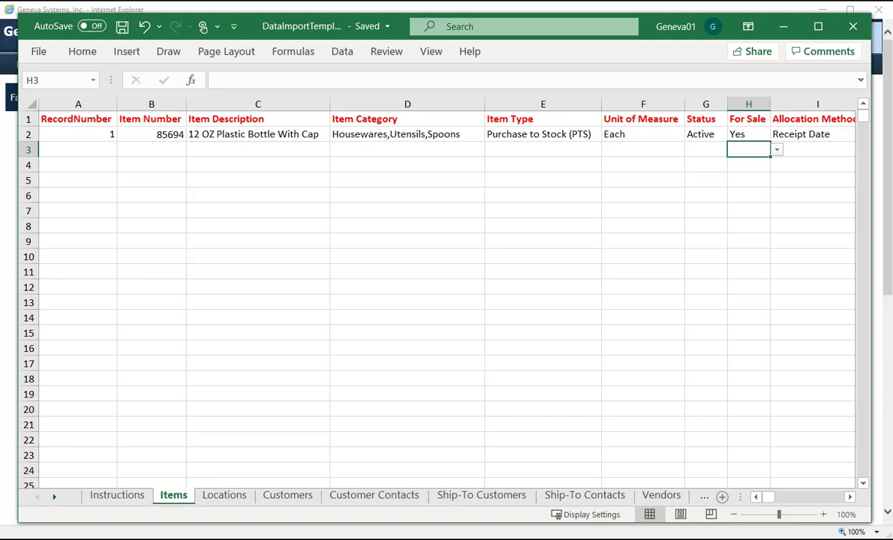
{"action": "left_click", "coordinate": [852, 27]}
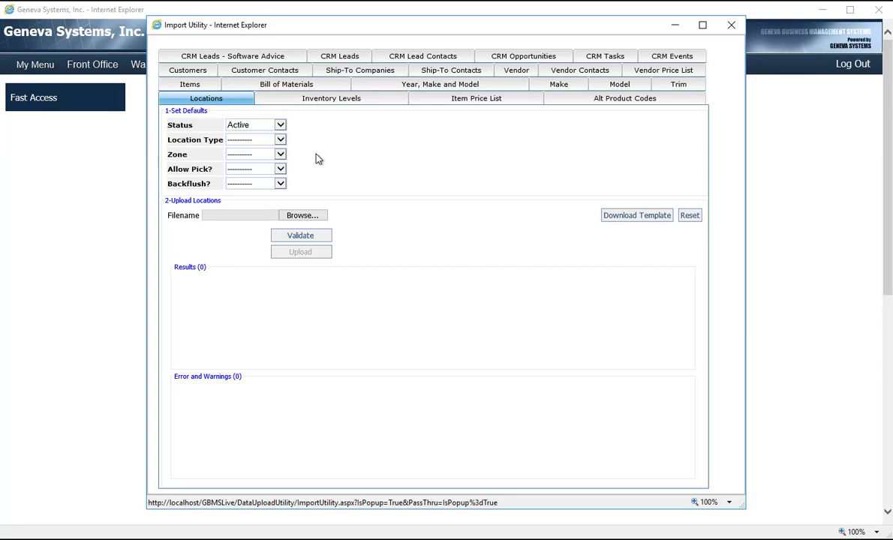
Step: Try Bin as the default Location Type for the locations upload and reset it to blank
{"action": "left_click", "coordinate": [279, 141]}
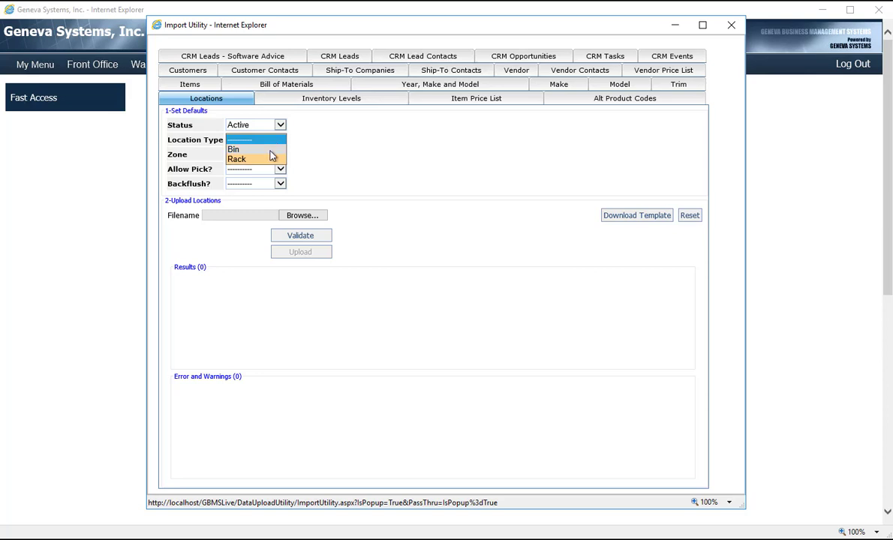
{"action": "left_click", "coordinate": [266, 149]}
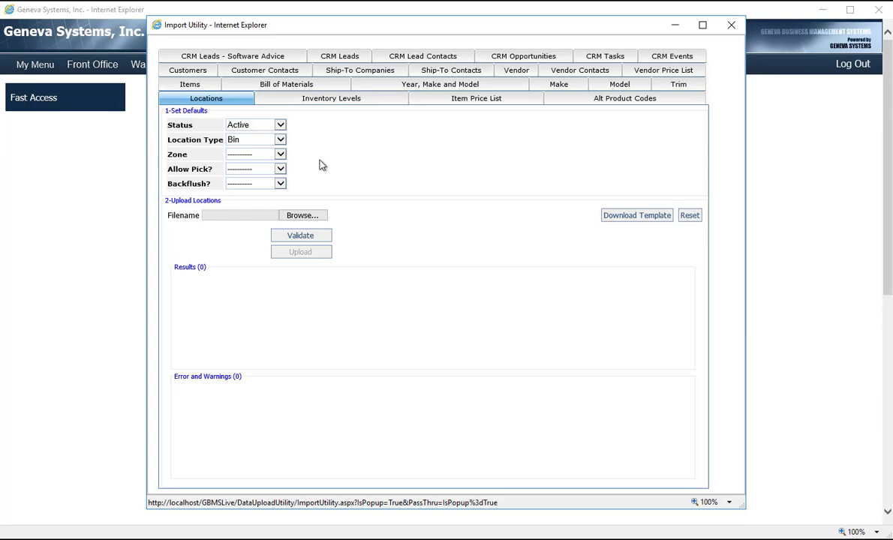
{"action": "left_click", "coordinate": [279, 139]}
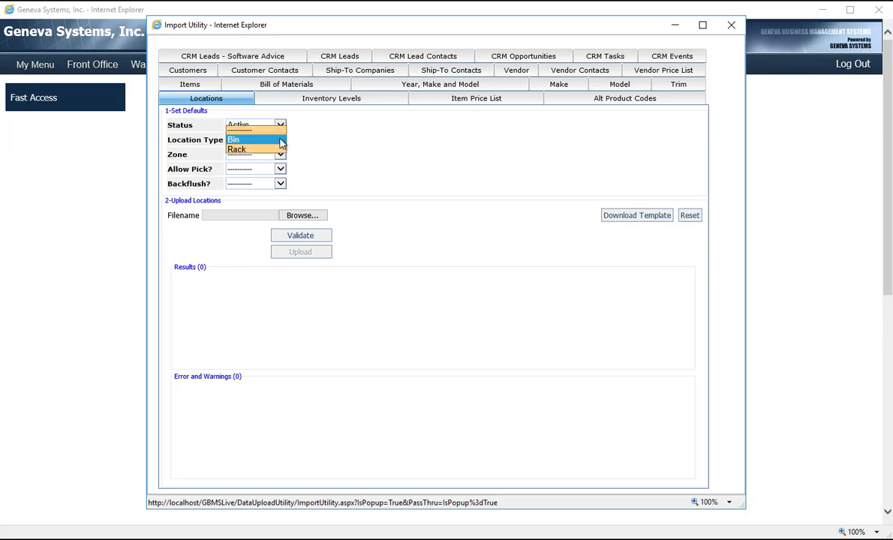
{"action": "left_click", "coordinate": [265, 132]}
{"action": "left_click", "coordinate": [354, 168]}
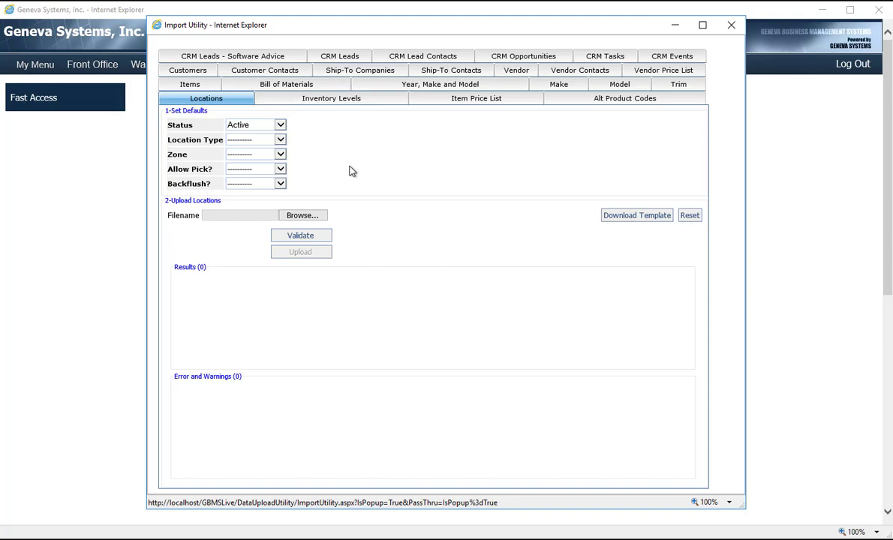
Step: Choose the DataImportTemplate file from the Desktop for the locations upload and validate it
{"action": "left_click", "coordinate": [315, 216]}
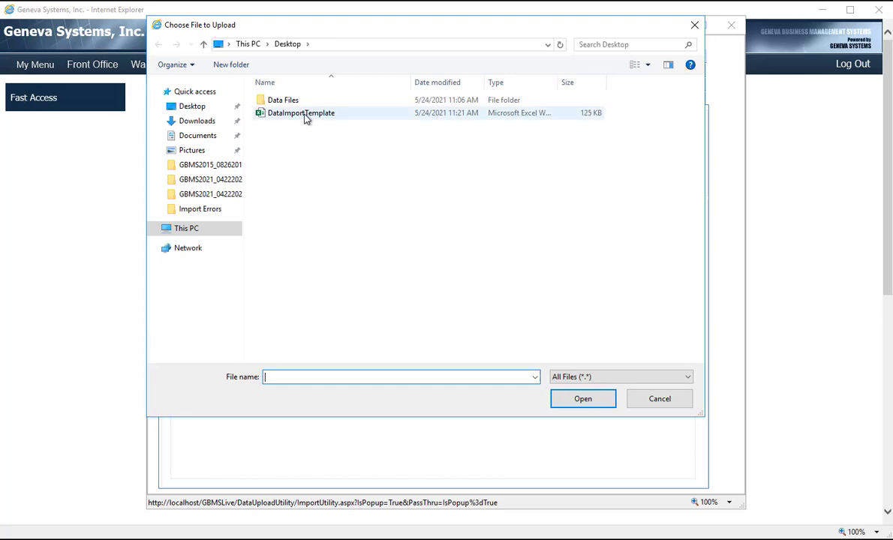
{"action": "double_click", "coordinate": [305, 114]}
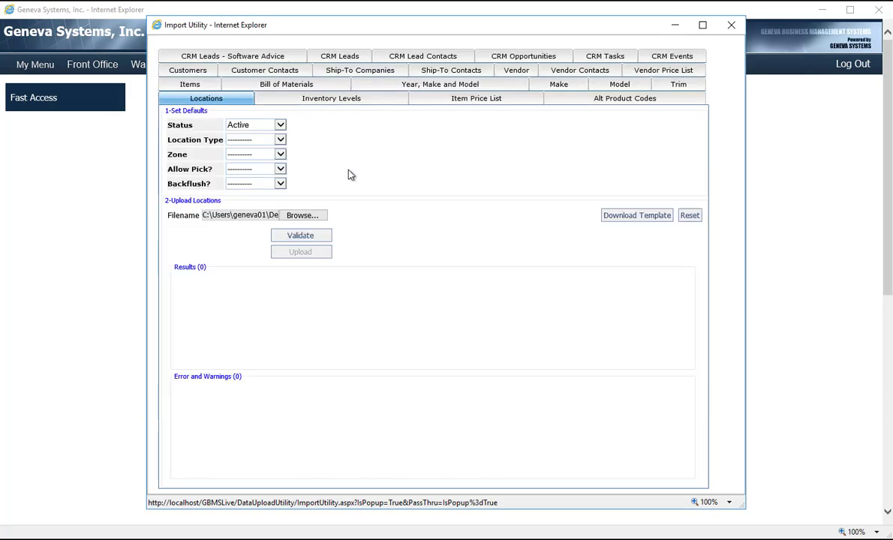
{"action": "left_click", "coordinate": [314, 237]}
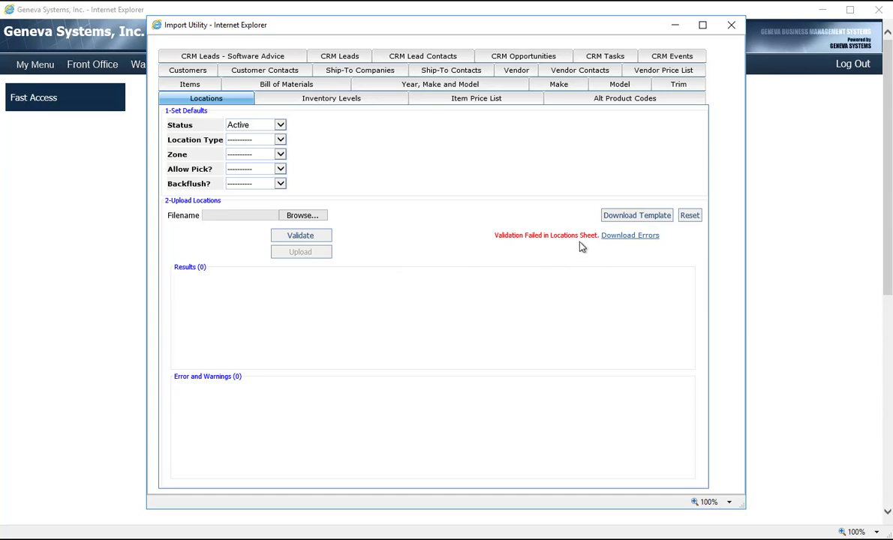
Step: Download and open the validation errors workbook in Excel, go to its Locations sheet and enable editing
{"action": "left_click", "coordinate": [631, 236]}
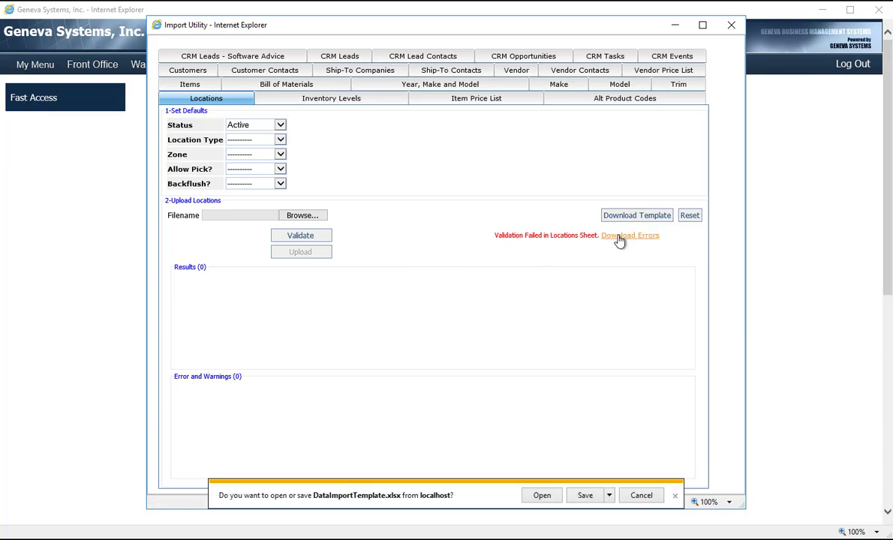
{"action": "left_click", "coordinate": [541, 496]}
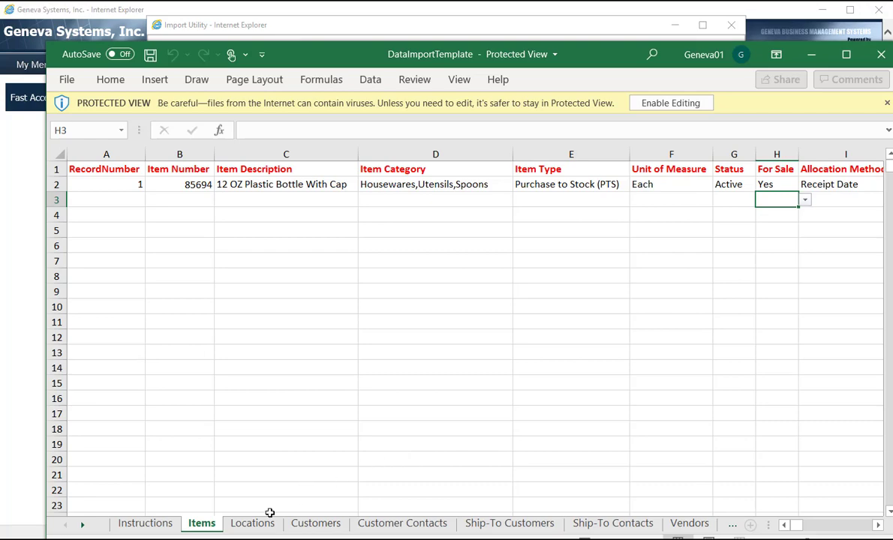
{"action": "left_click", "coordinate": [255, 524]}
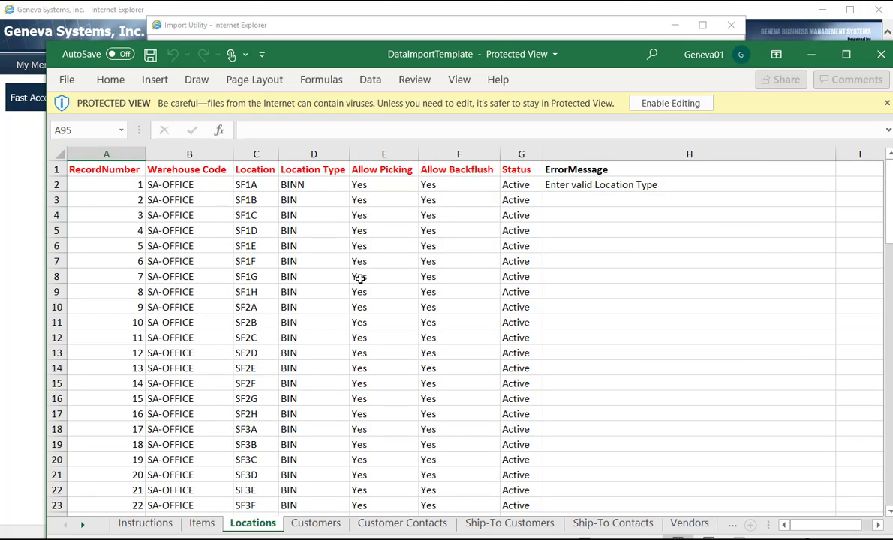
{"action": "left_click_drag", "start_coordinate": [577, 58], "coordinate": [547, 31]}
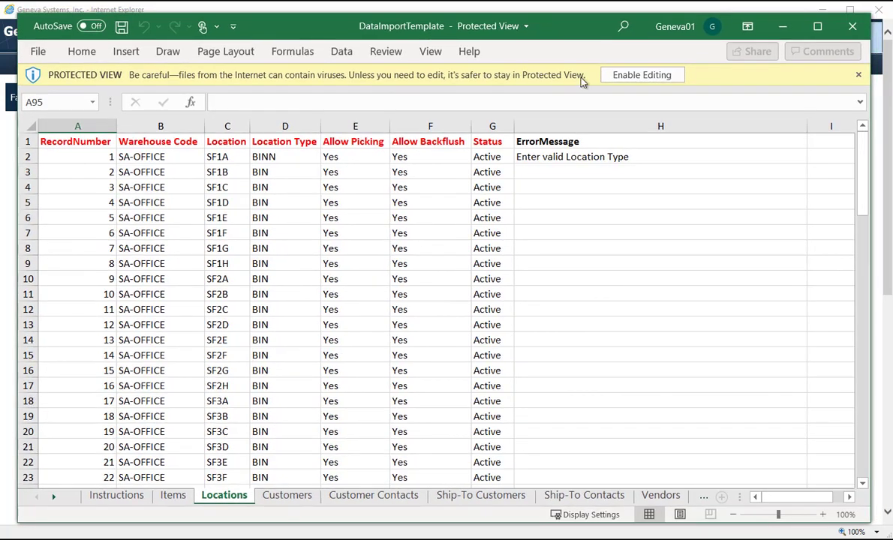
{"action": "left_click", "coordinate": [649, 77]}
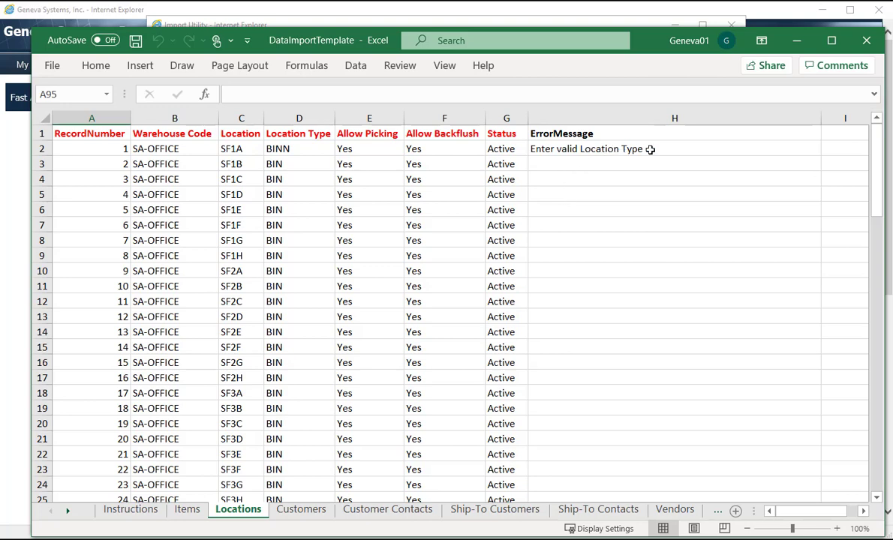
Step: Check the Location Type column note, correct the first record's Location Type in D2 to BIN, and save the workbook
{"action": "left_click", "coordinate": [299, 136]}
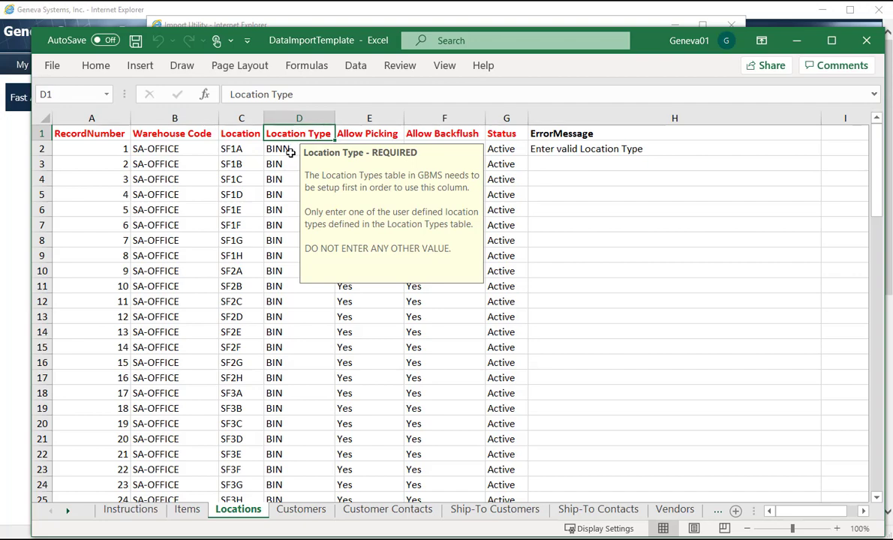
{"action": "left_click", "coordinate": [295, 150]}
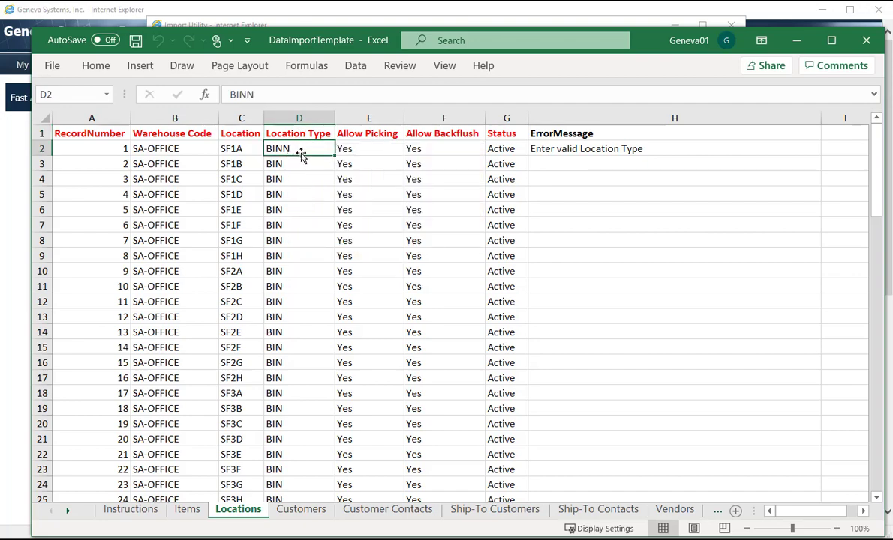
{"action": "left_click", "coordinate": [260, 93]}
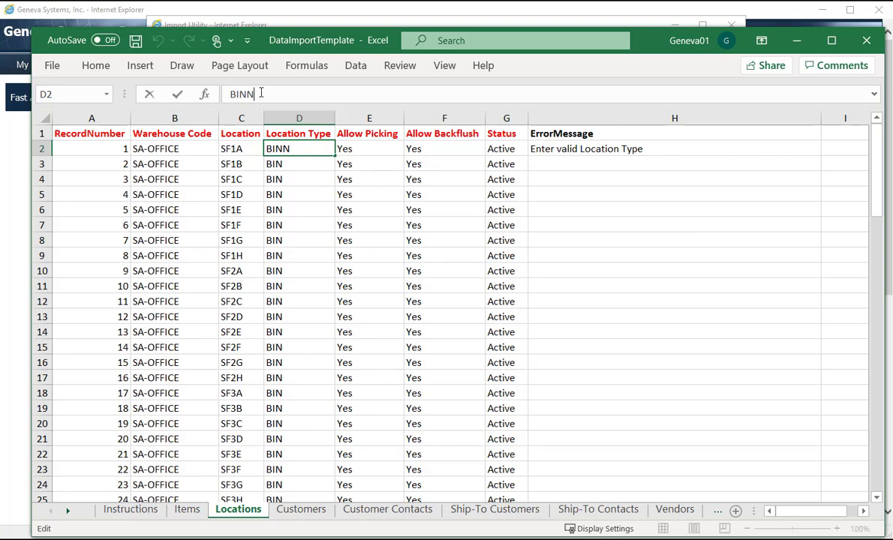
{"action": "key", "text": "BackSpace"}
{"action": "left_click", "coordinate": [136, 42]}
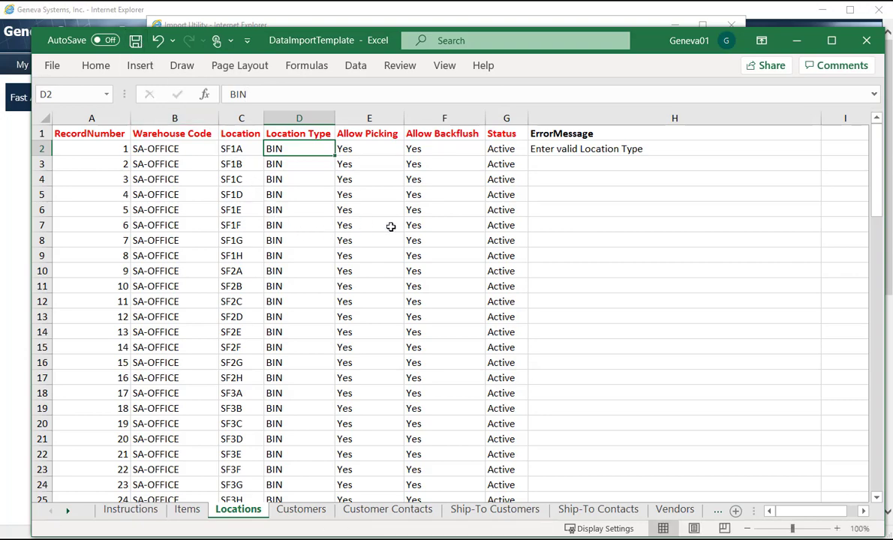
Step: Close the corrected workbook, return to the Import Utility and reset the locations upload
{"action": "left_click", "coordinate": [866, 43]}
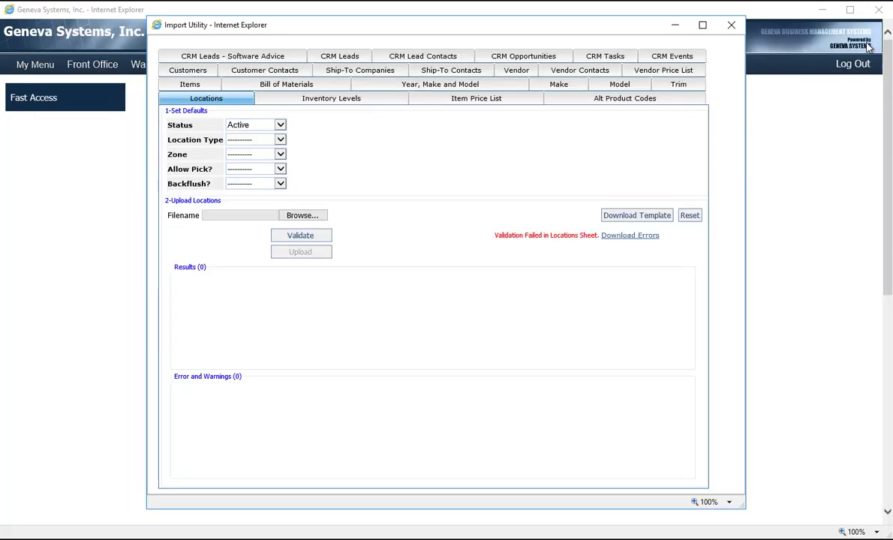
{"action": "left_click", "coordinate": [688, 216]}
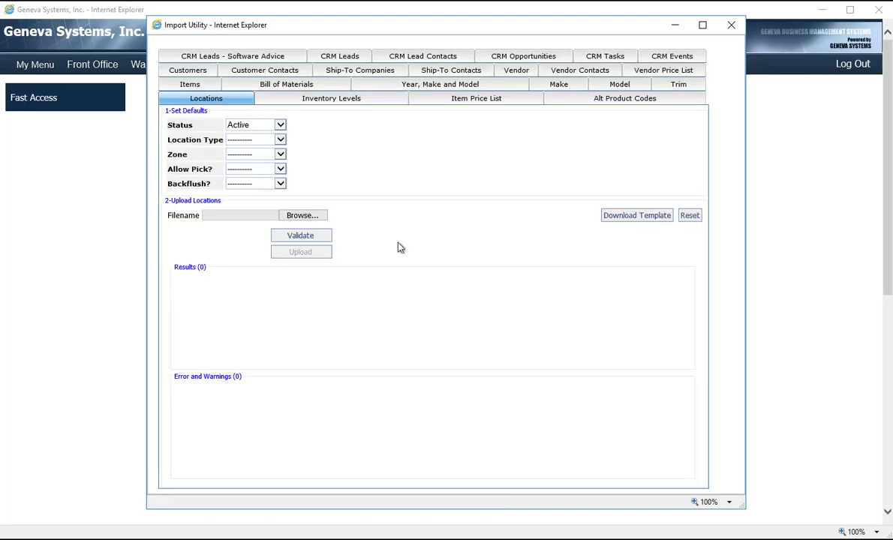
Step: Choose the corrected DataImportTemplate file for the locations import, then validate and upload it
{"action": "left_click", "coordinate": [304, 217]}
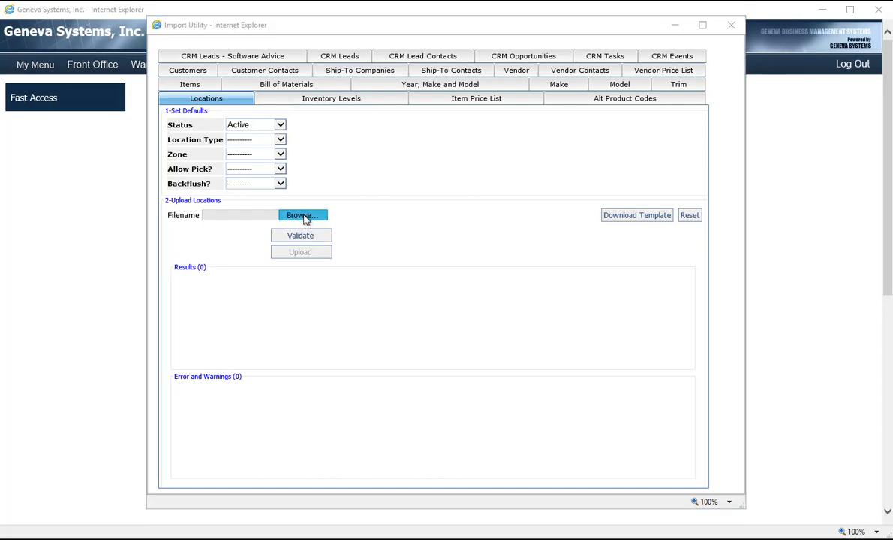
{"action": "double_click", "coordinate": [288, 114]}
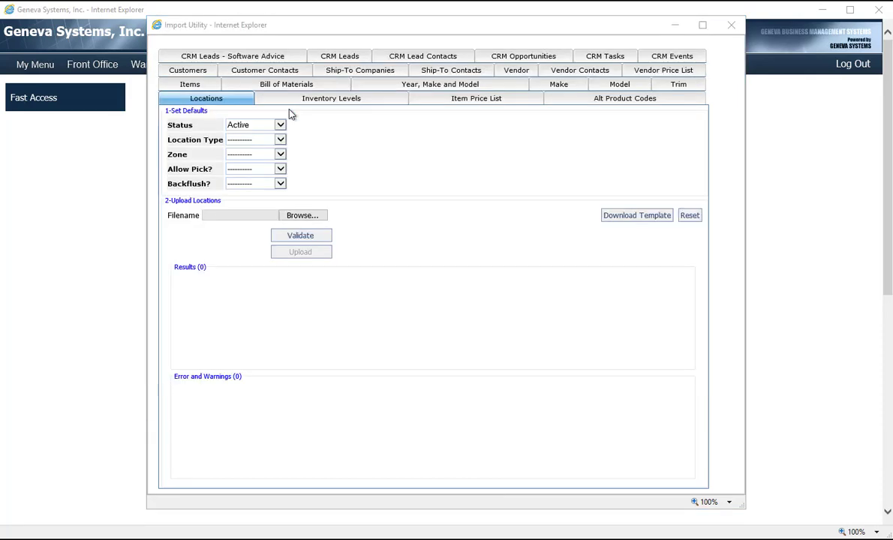
{"action": "left_click", "coordinate": [313, 237]}
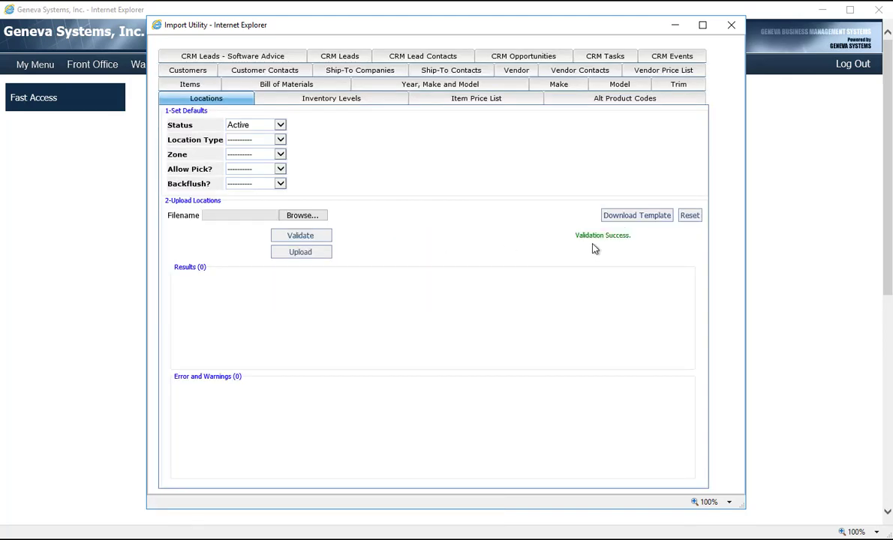
{"action": "left_click", "coordinate": [296, 255]}
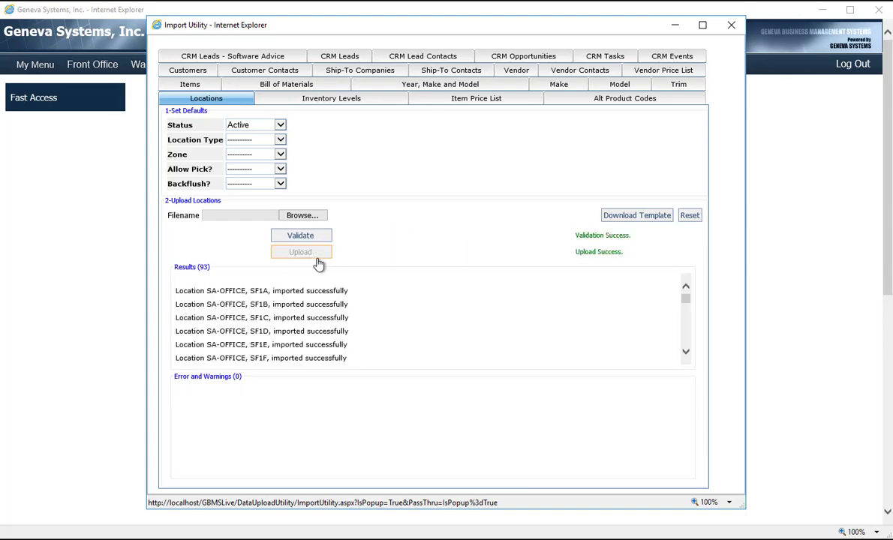